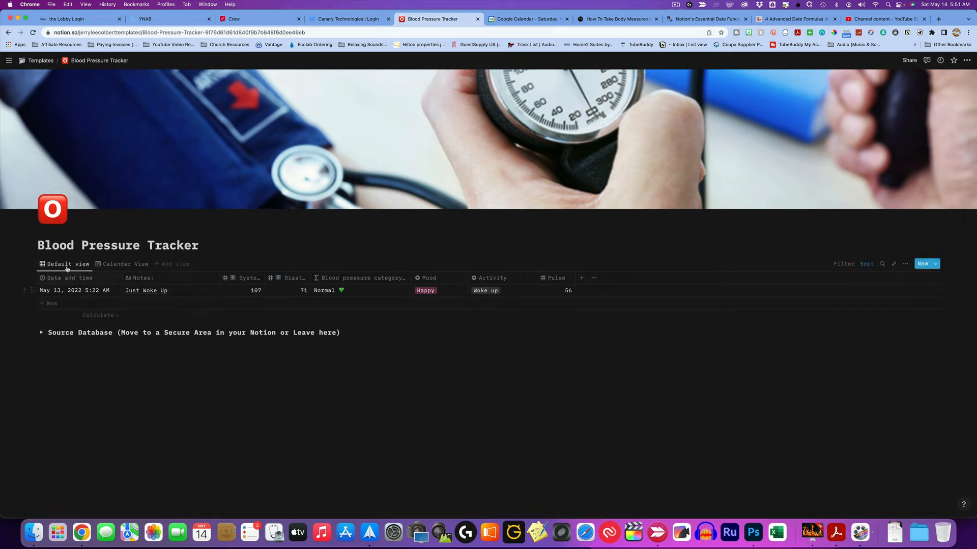
Check the tracker in calendar view, then return to the table view
click(118, 265)
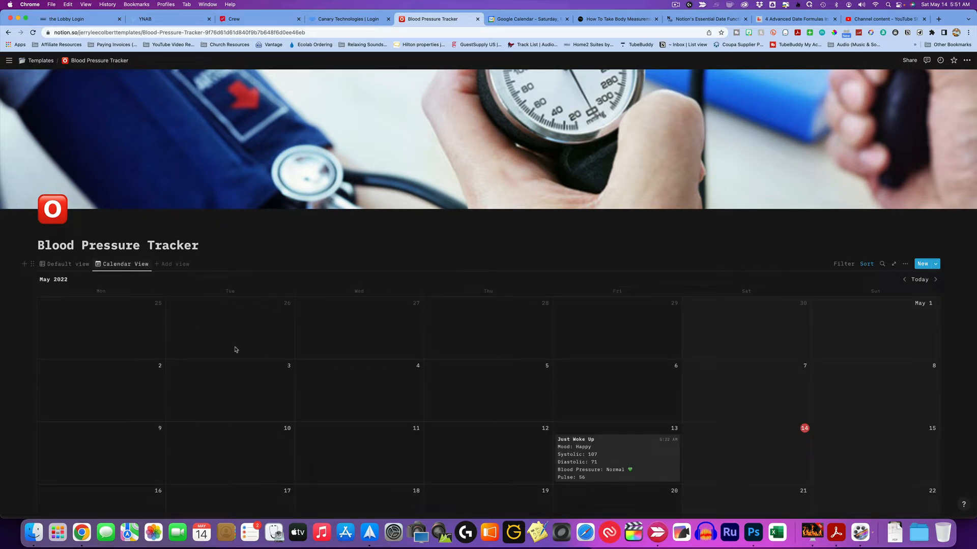
scroll(272, 392, down, 5)
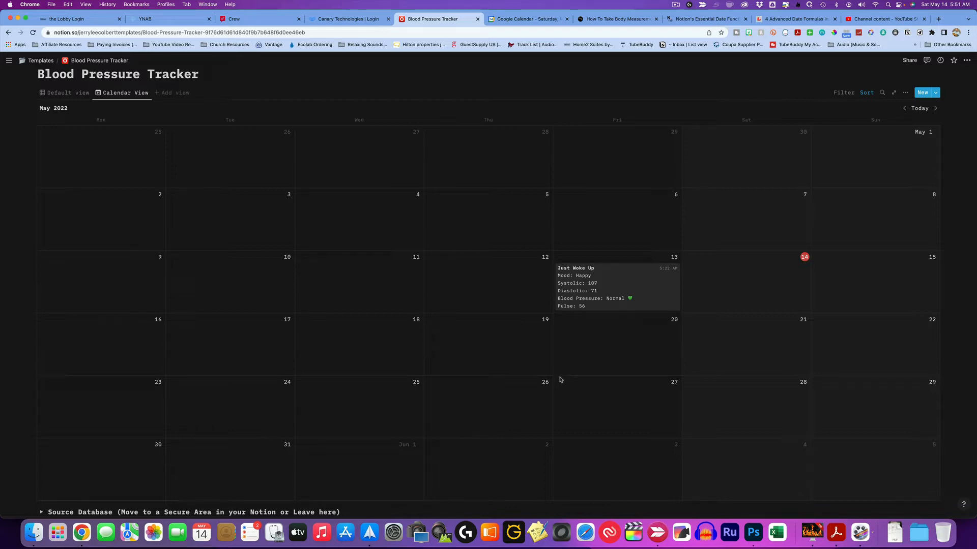
scroll(560, 380, up, 4)
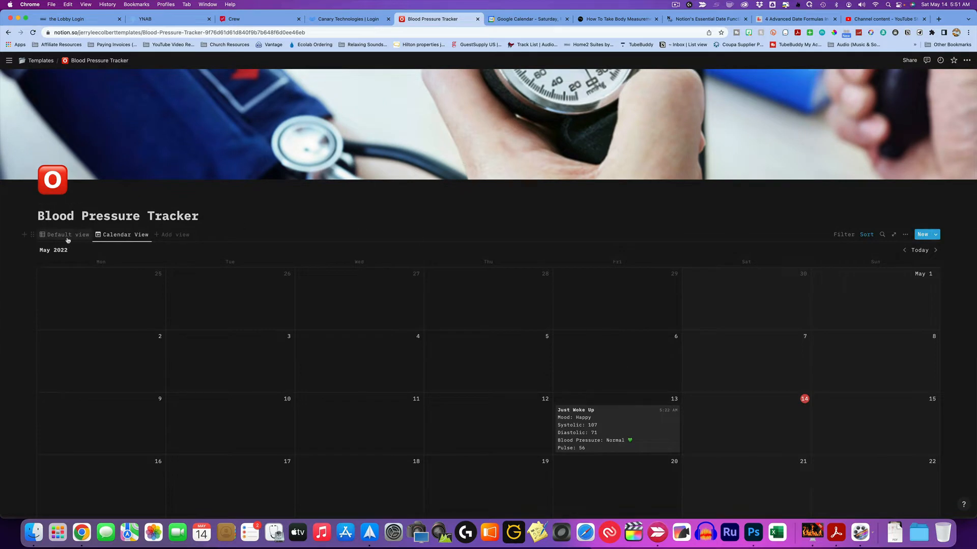
click(68, 237)
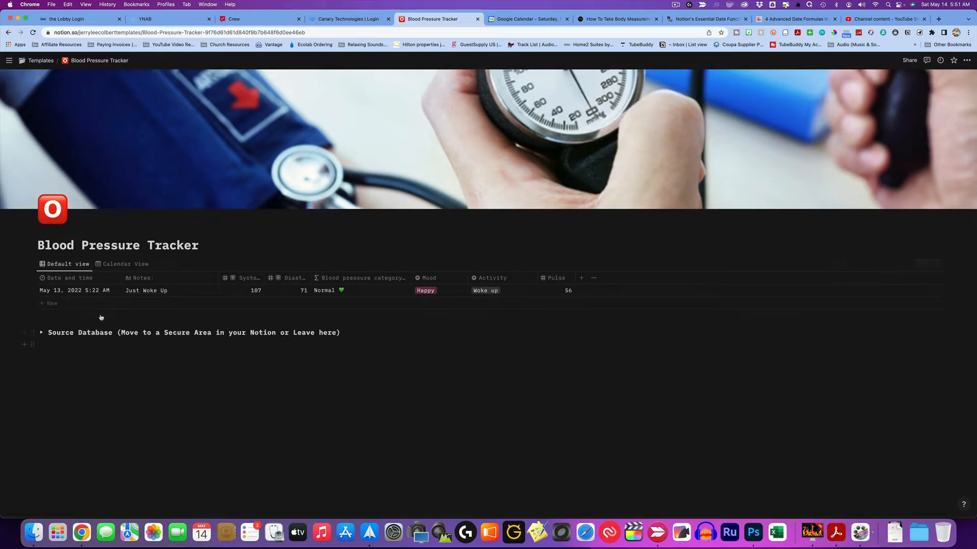
Add a new tracker row with the note 'This around 6pm in the Evenin'
click(51, 304)
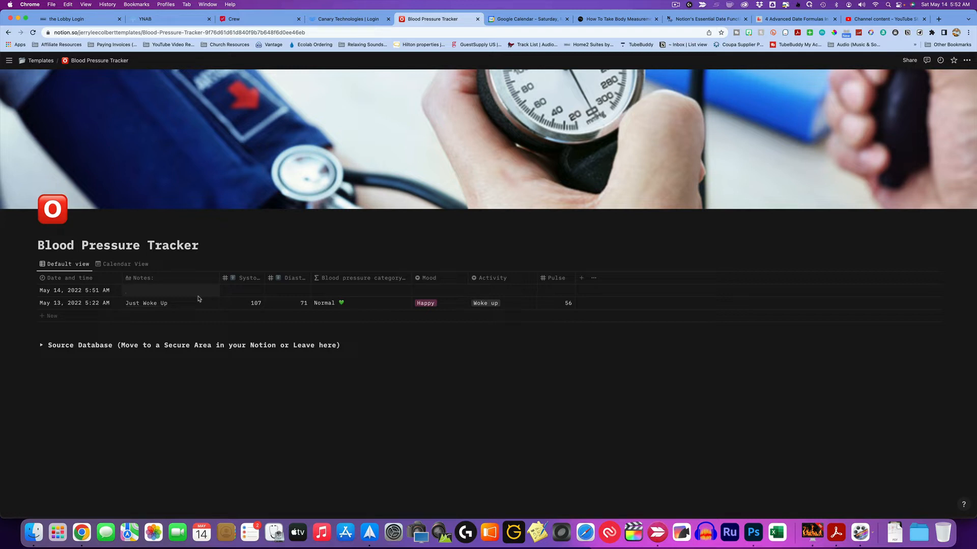
text(This aroun)
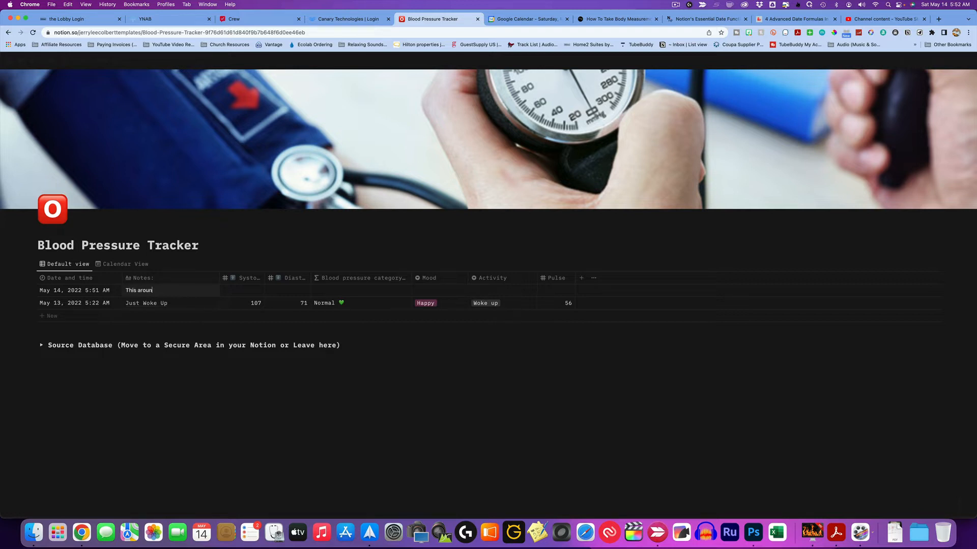
text(d 6pm in the Evening)
key(Escape)
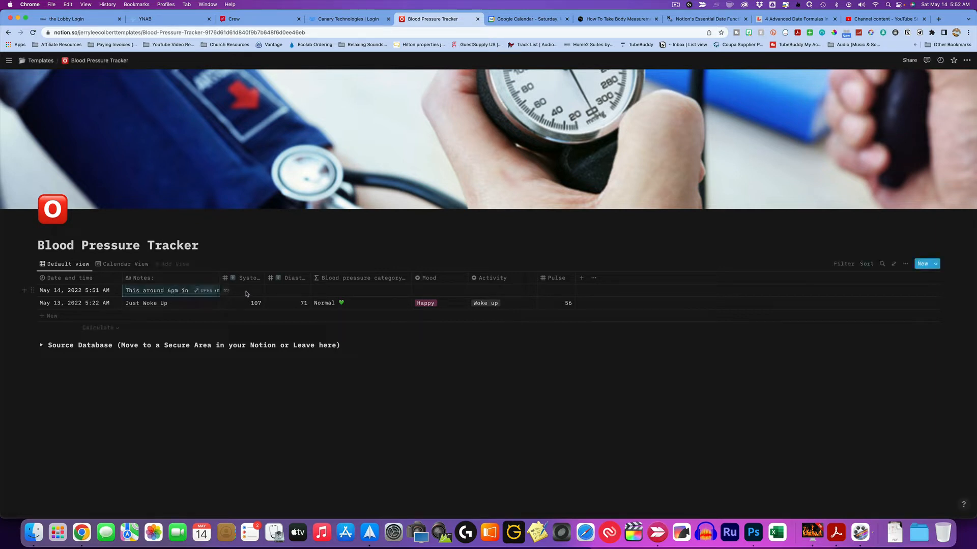
key(Escape)
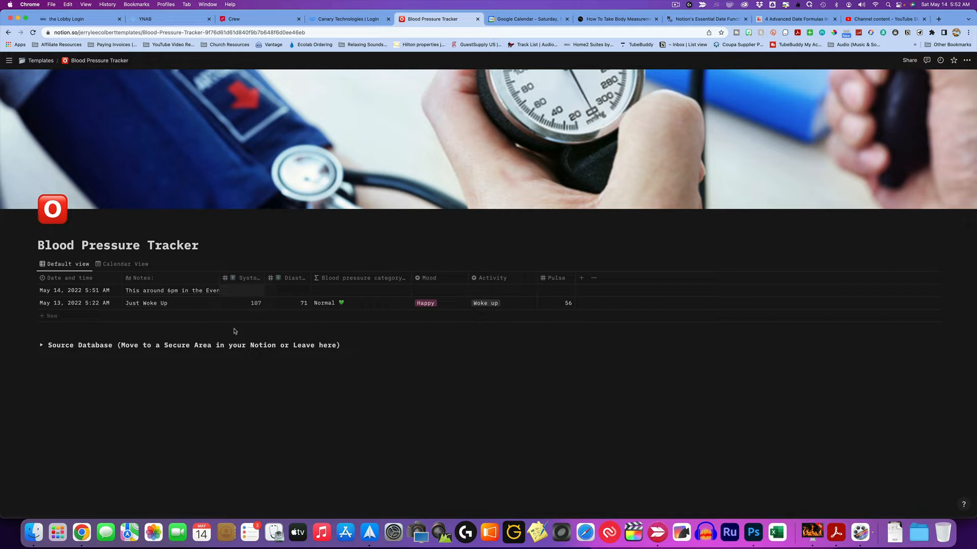
Enter systolic 120 and diastolic 81 for the new reading
text(120)
key(Tab)
text(8)
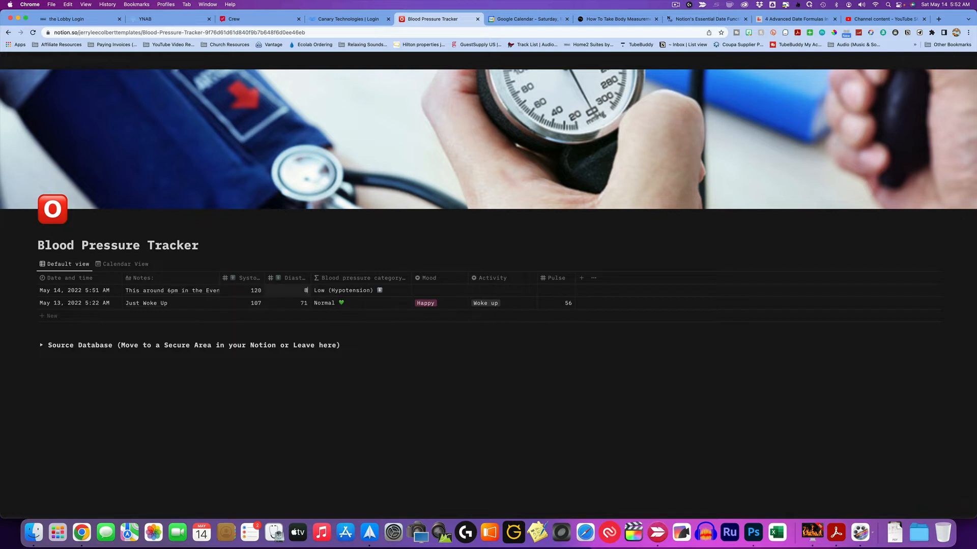
text(1)
key(Tab)
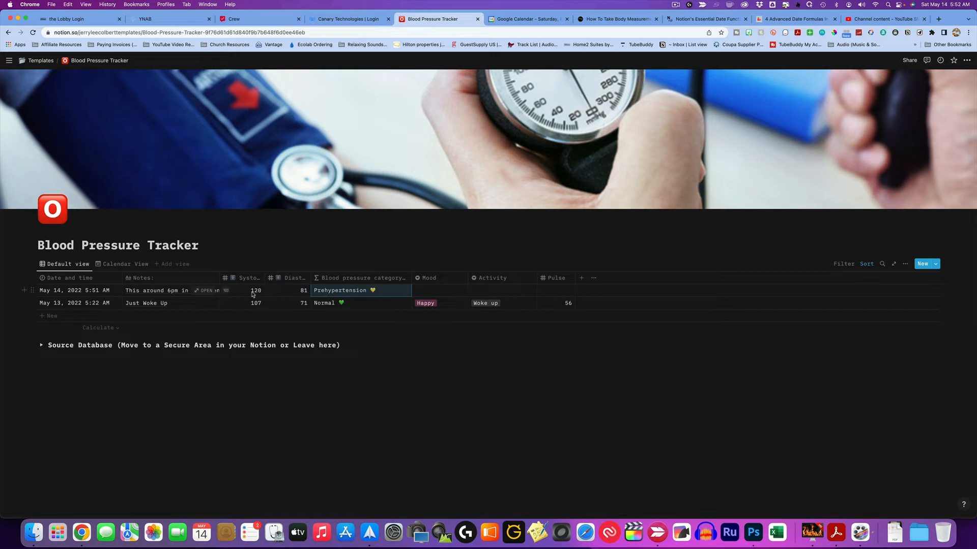
Give the May 14 row mood Stressed, a new Evening activity tag, and pulse 80
click(440, 293)
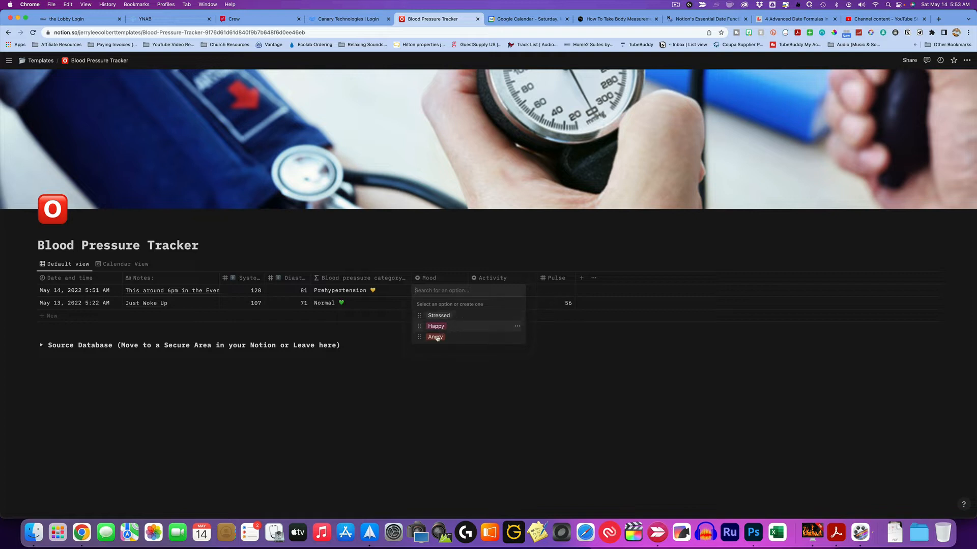
click(468, 316)
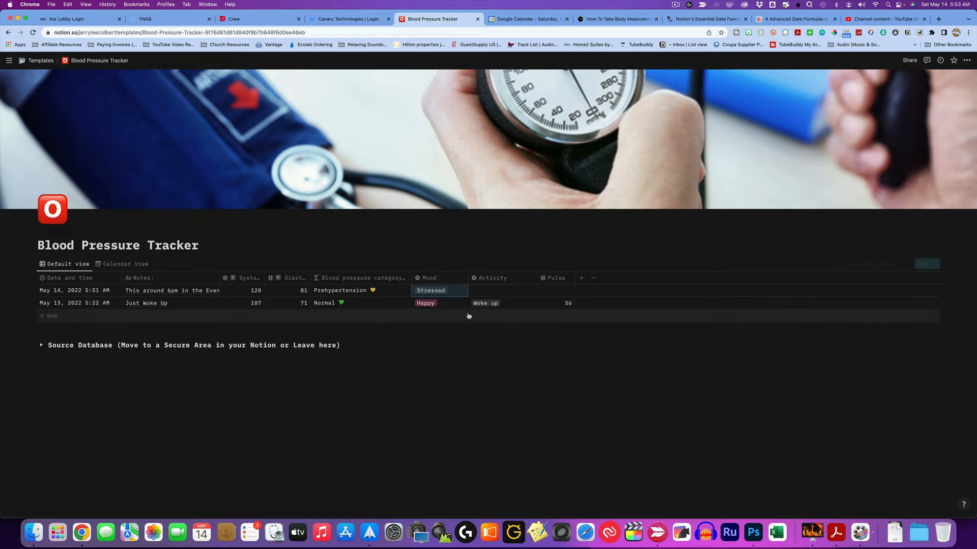
click(500, 291)
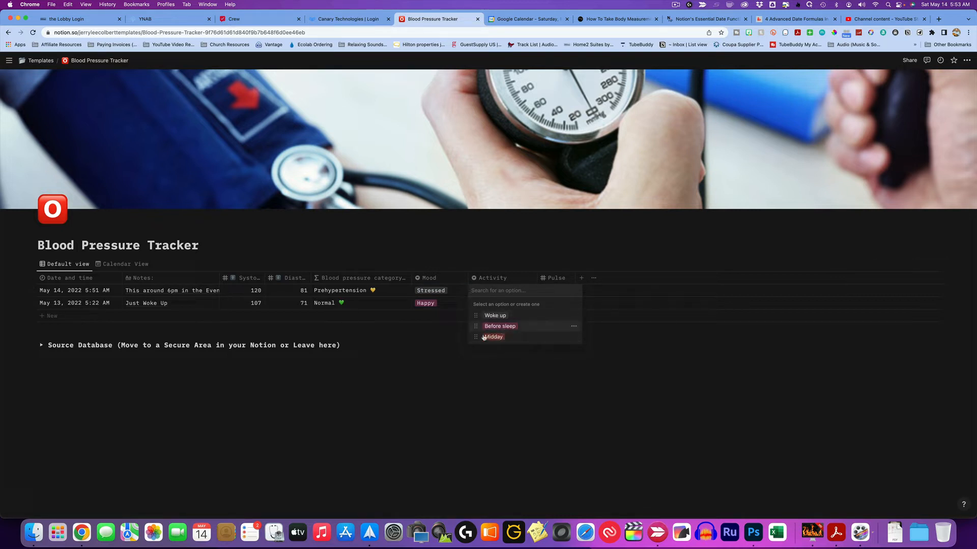
text(Eve)
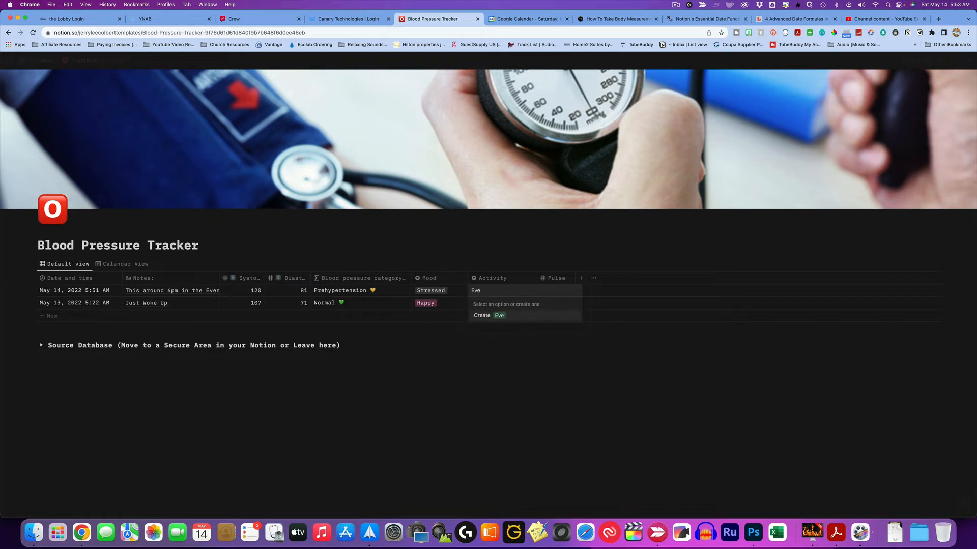
text(ning)
click(509, 318)
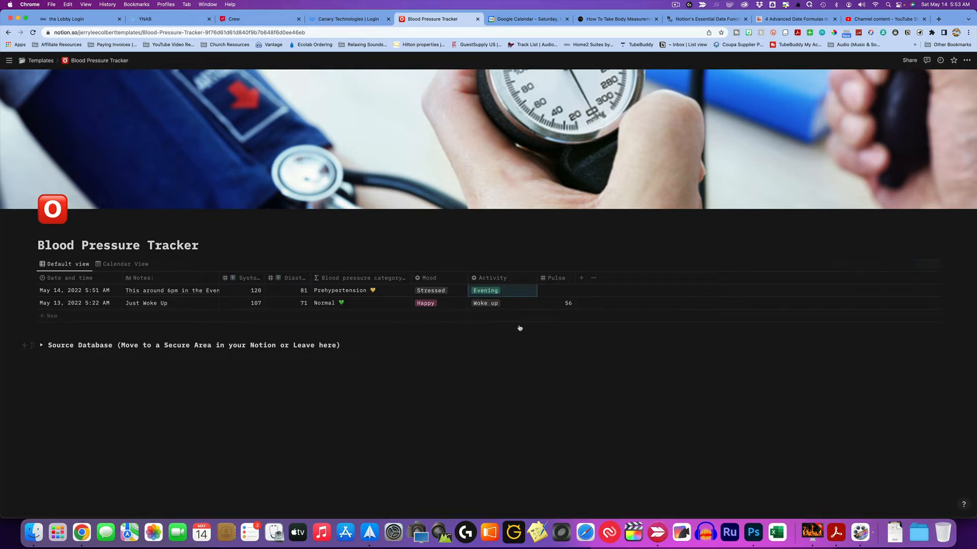
click(562, 293)
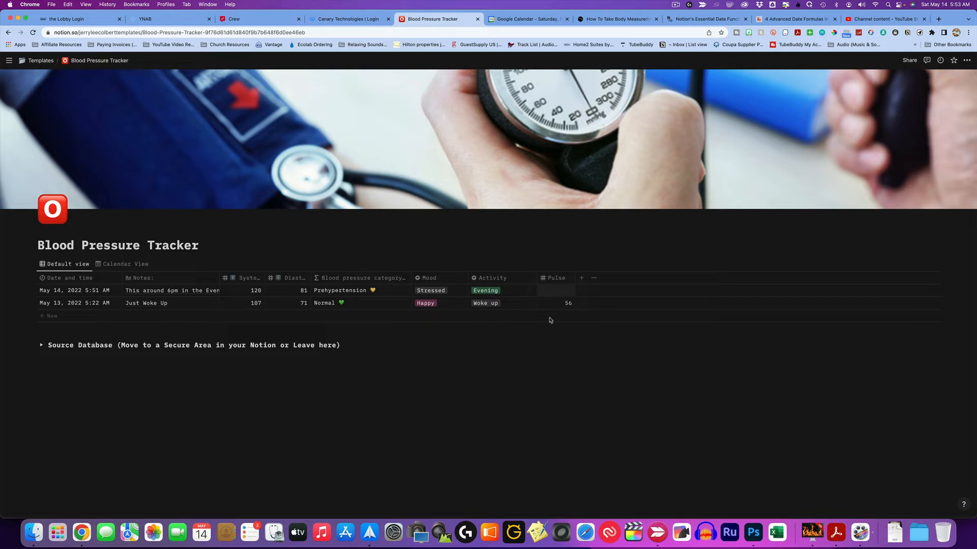
text(80)
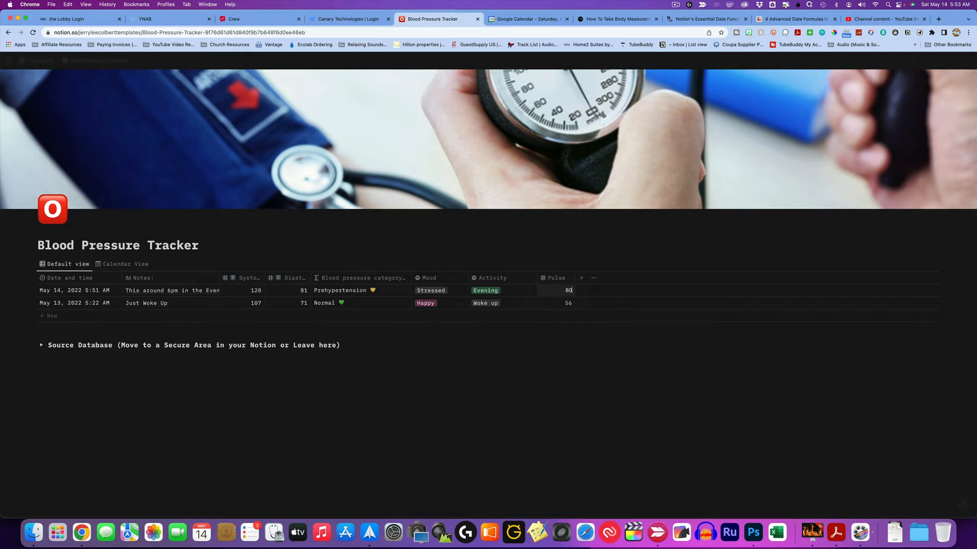
key(Return)
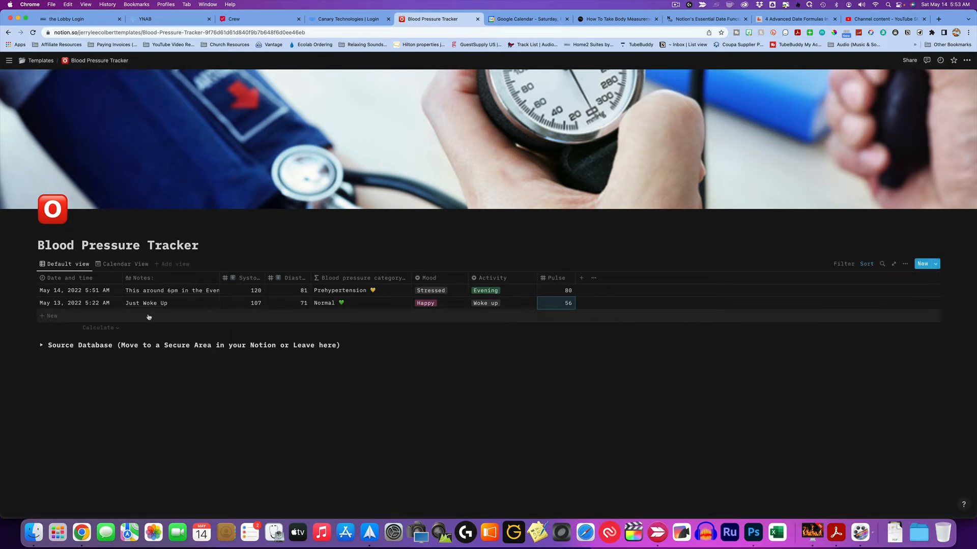
click(124, 265)
scroll(339, 391, down, 3)
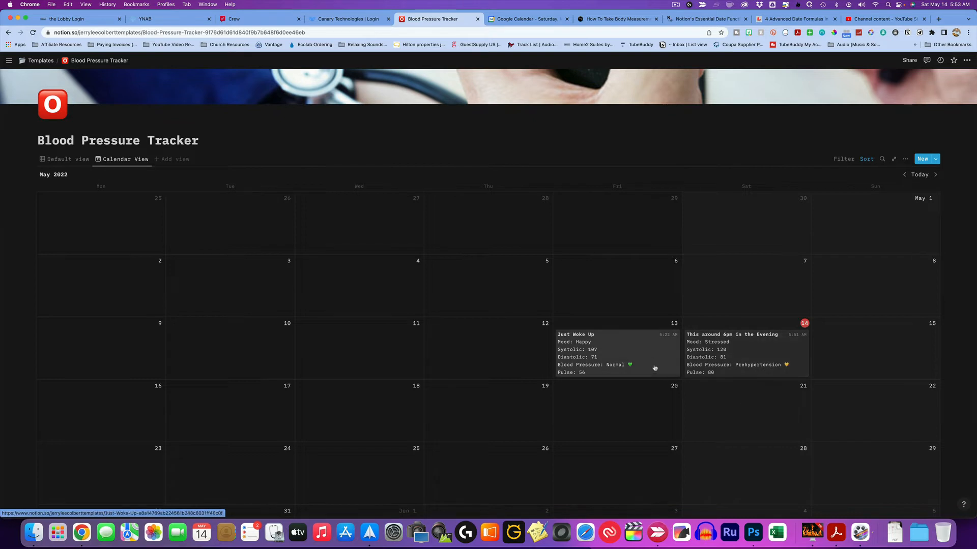
scroll(513, 379, up, 3)
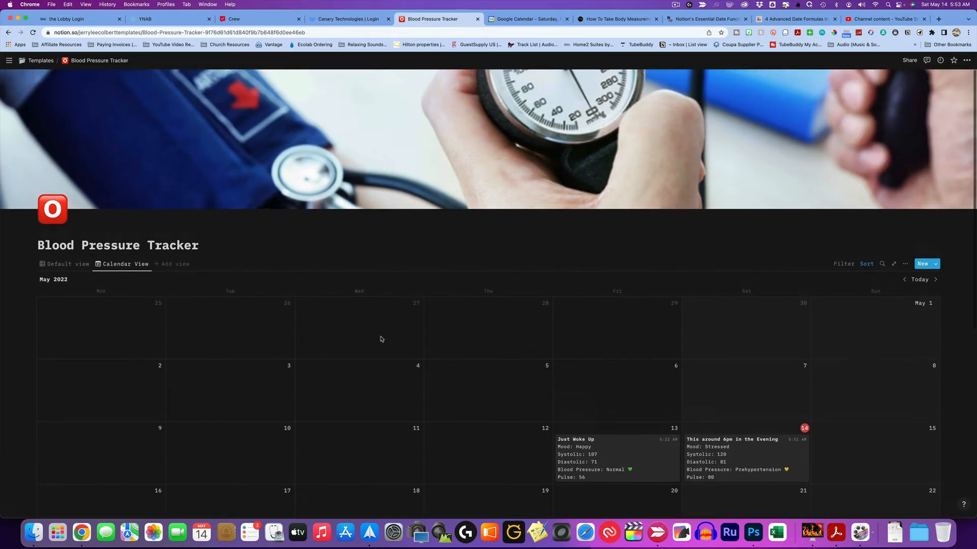
click(61, 264)
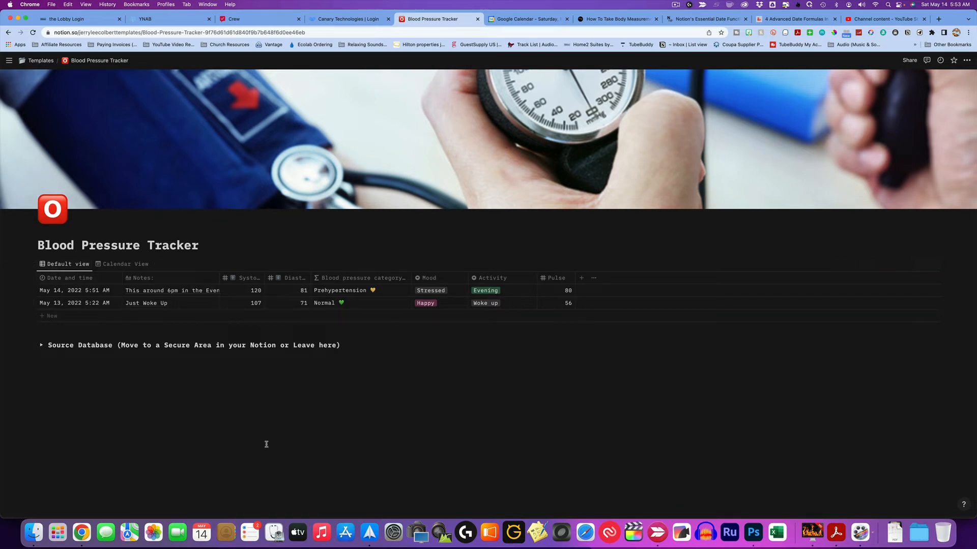
Expand the Source Database toggle to show the Blood Pressure Tracker Database
click(42, 345)
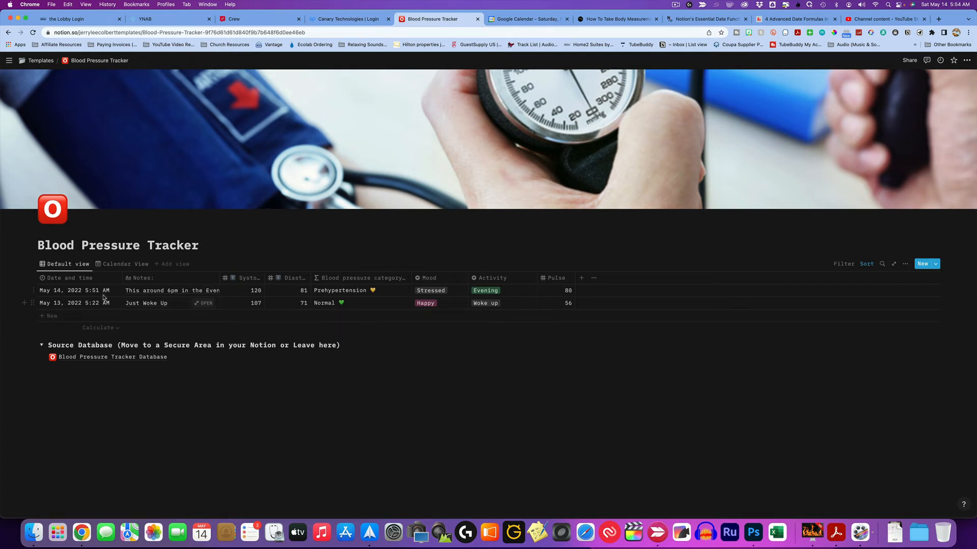
click(206, 304)
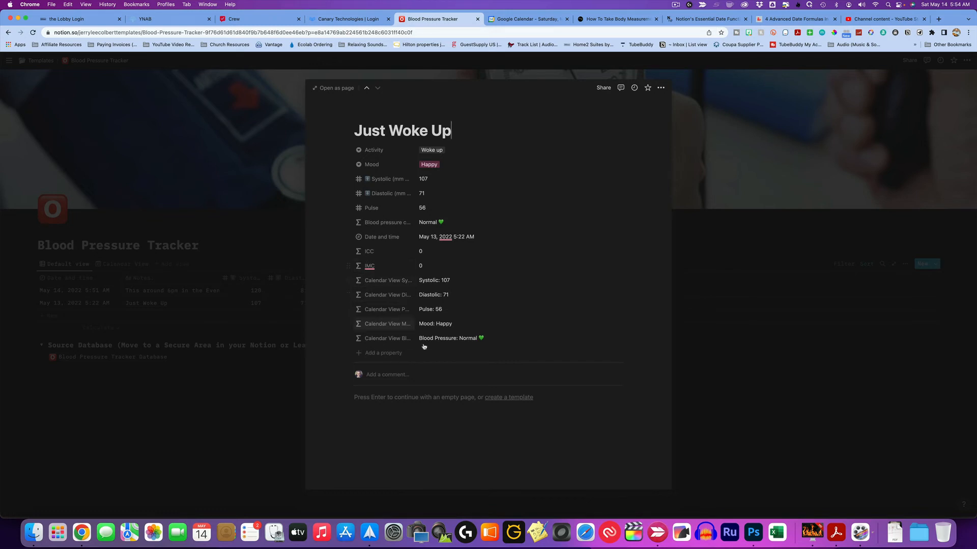
key(Escape)
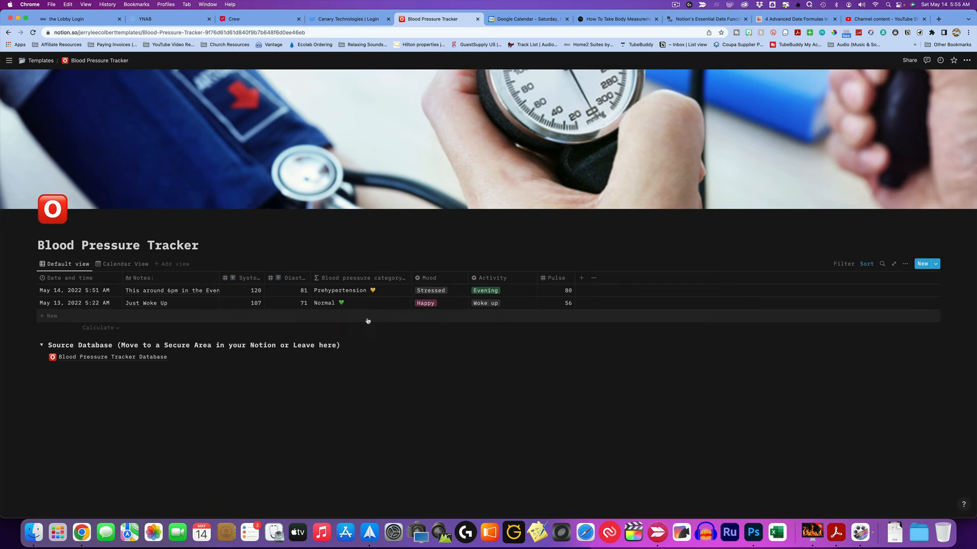
click(355, 292)
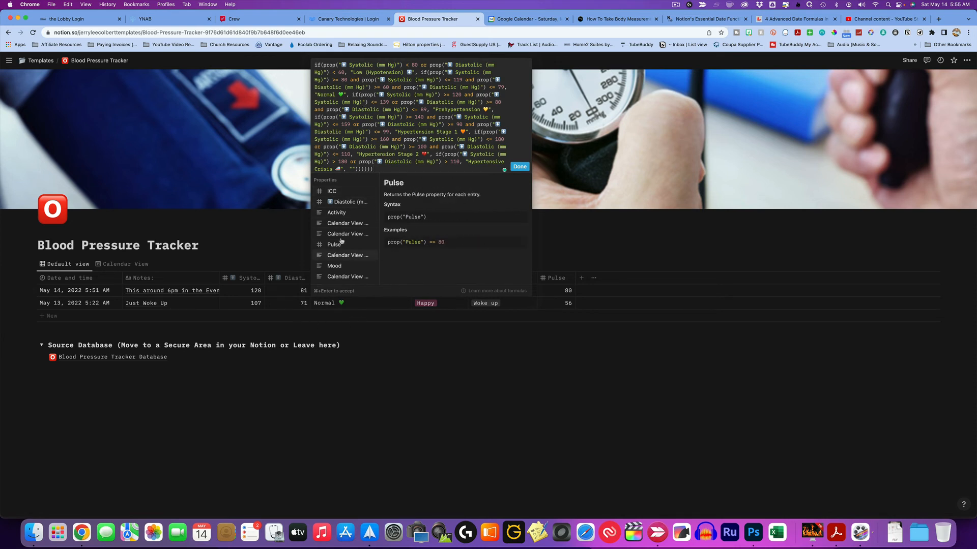
click(344, 307)
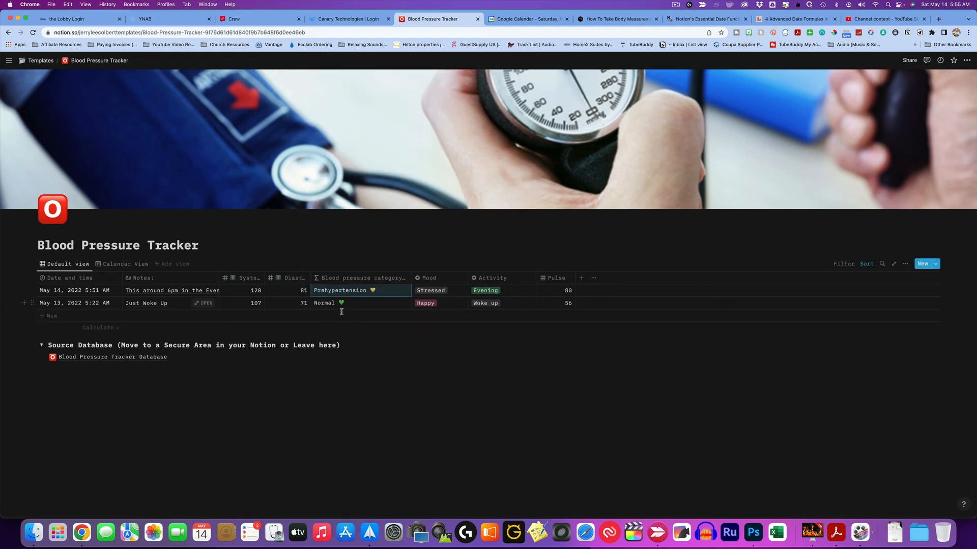
click(364, 294)
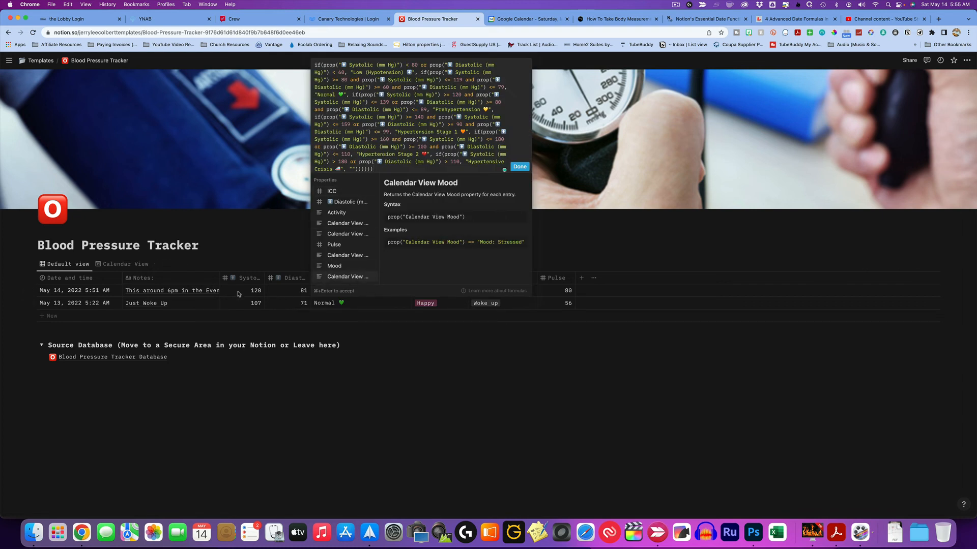
click(332, 312)
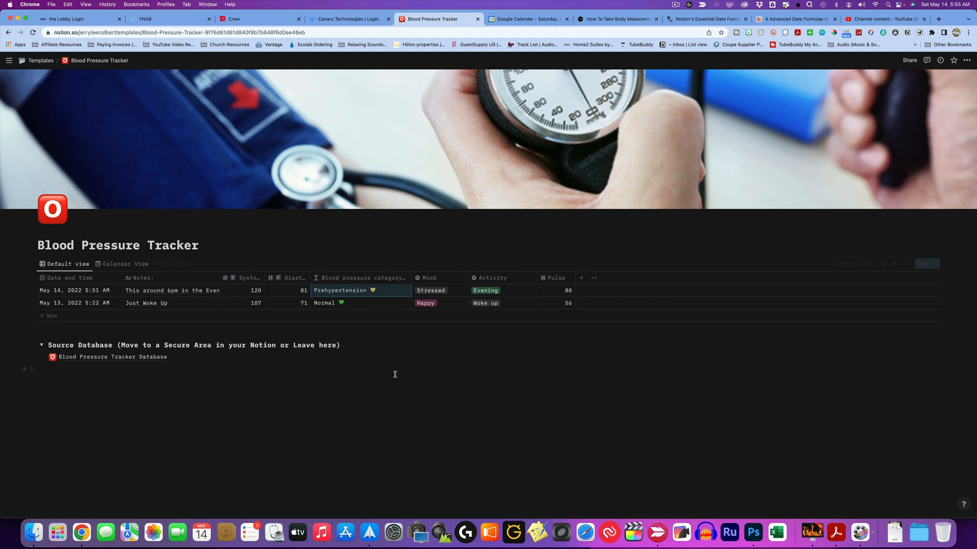